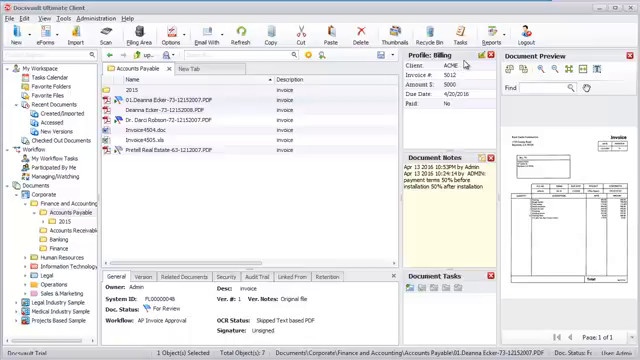
- Start an AP Invoice Approval workflow from the invoice file's context actions
right_click(147, 110)
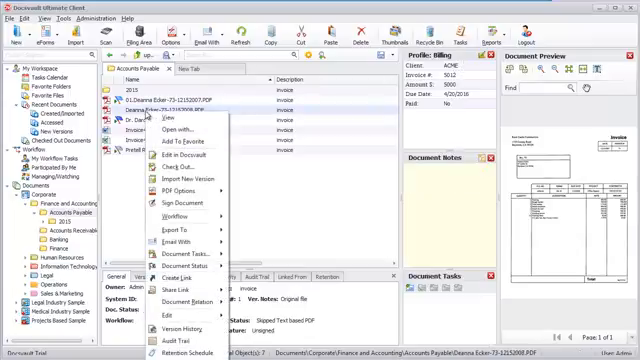
mouse_move(176, 216)
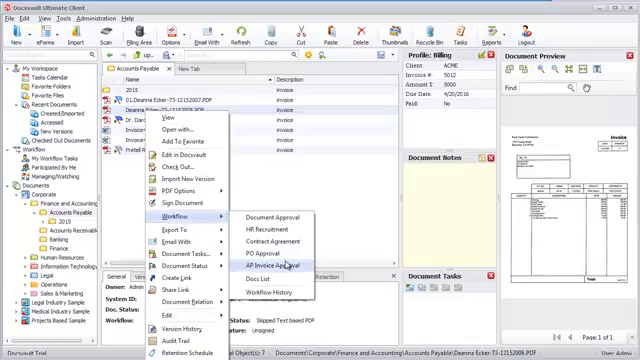
click(287, 266)
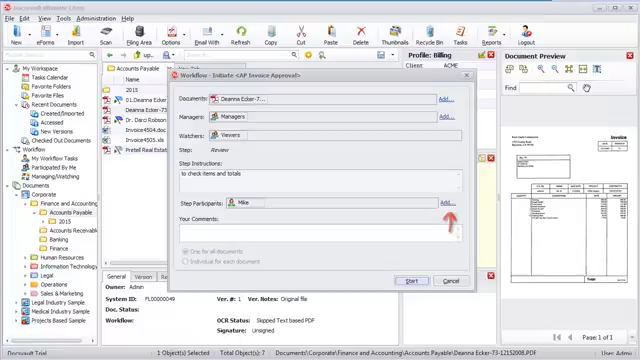
text(price changed for item#2)
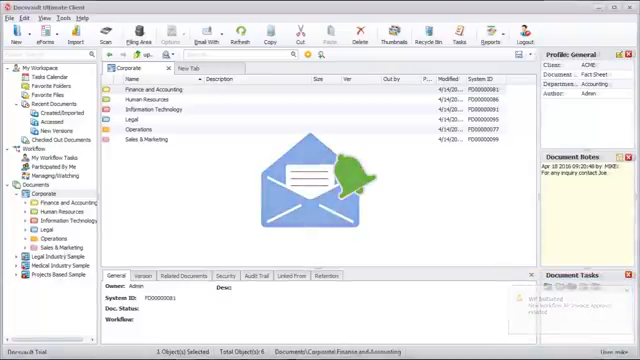
- List My Workflow Tasks and expand the 01. invoice task to show its Review step grid
click(70, 158)
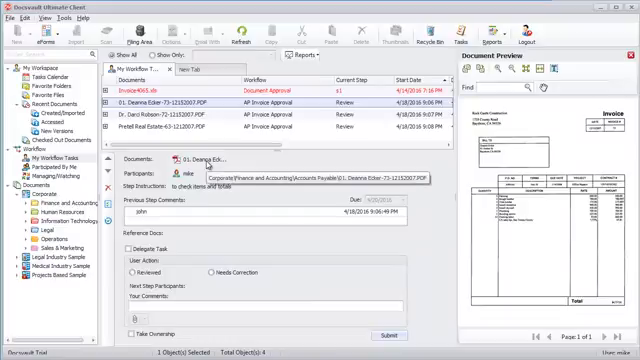
right_click(208, 165)
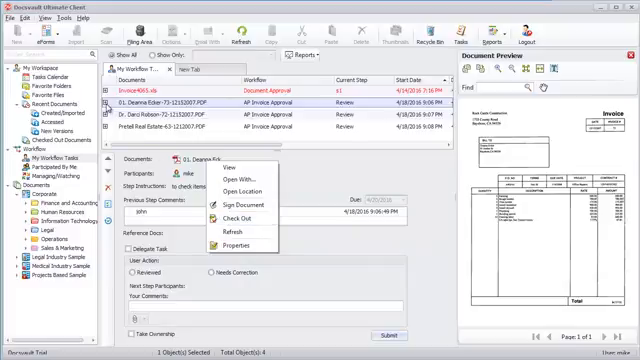
click(105, 103)
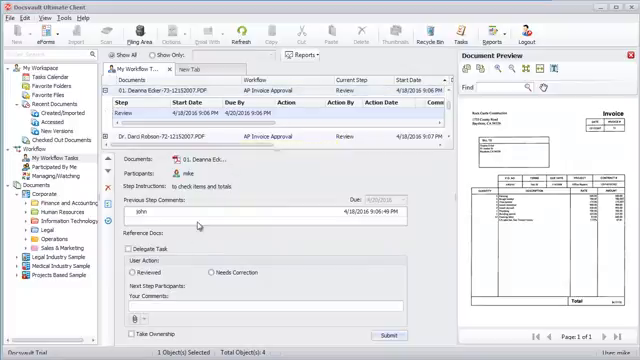
- Mark the invoice Reviewed with the comment 'items and totals are ok'
click(143, 273)
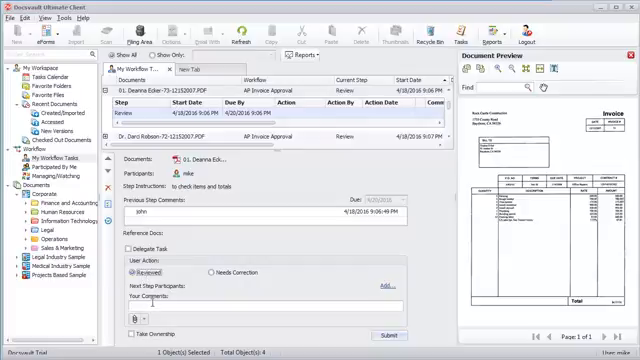
click(152, 303)
text(items and totals are ok)
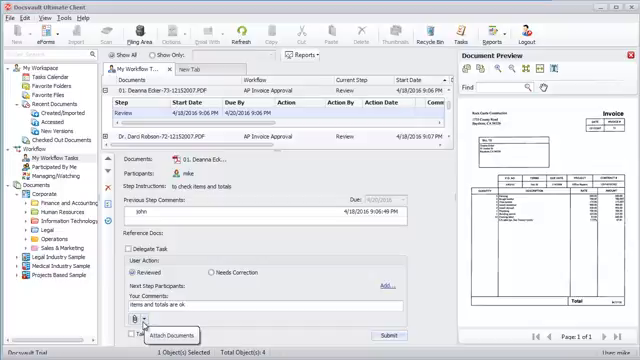
- Set jane as the next-step approver via Select Users/Groups
click(388, 288)
click(255, 230)
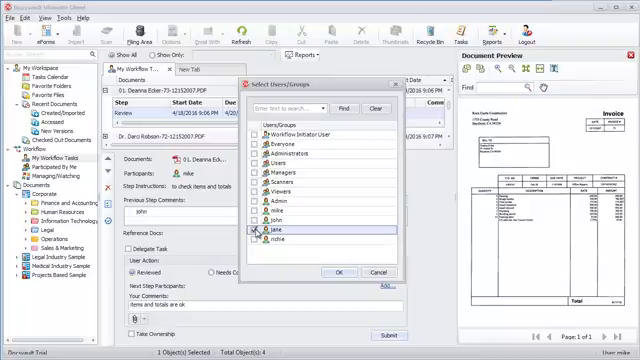
click(341, 273)
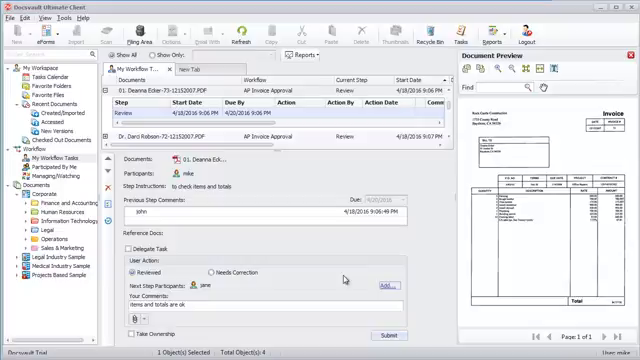
- Try the Delegate Task option, check the possible delegates, then leave it unticked
click(128, 248)
click(238, 248)
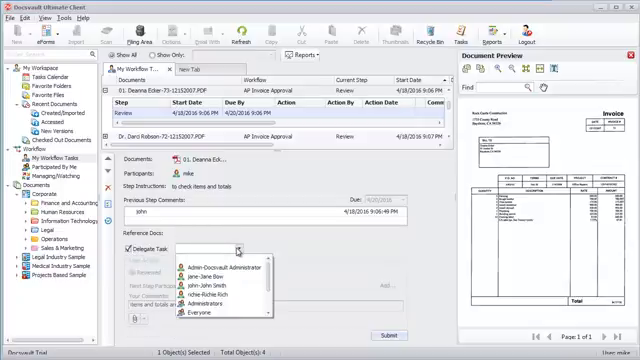
click(245, 269)
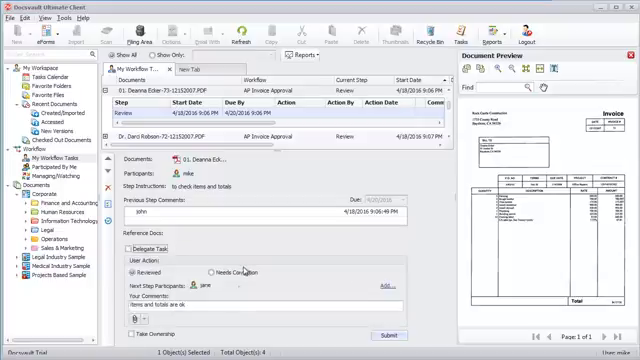
click(132, 334)
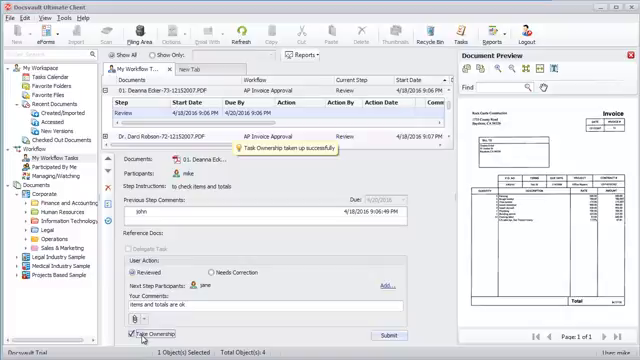
click(388, 335)
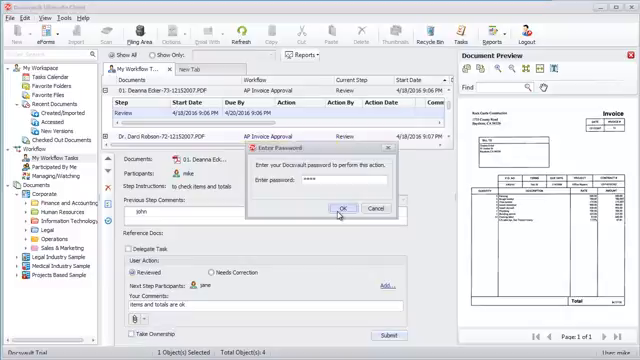
click(343, 209)
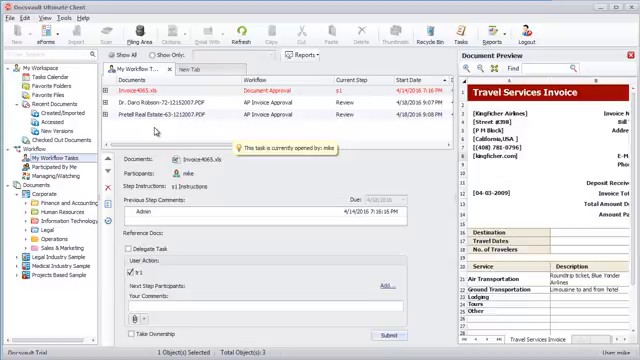
- Track the invoice task's progress under Participated By Me
click(70, 167)
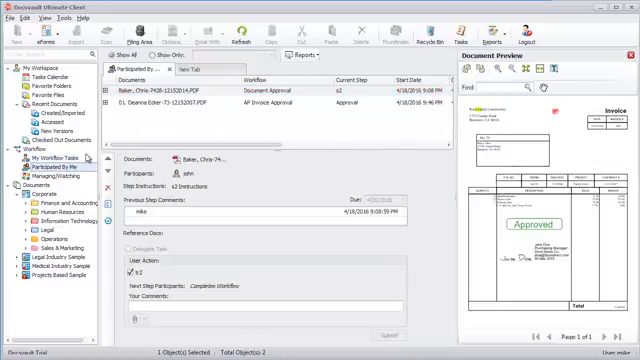
click(105, 101)
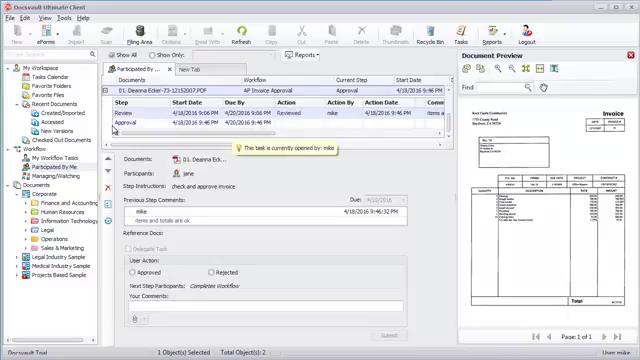
- Review a watched invoice workflow's steps under Managing/Watching and list the workflow reports
click(68, 176)
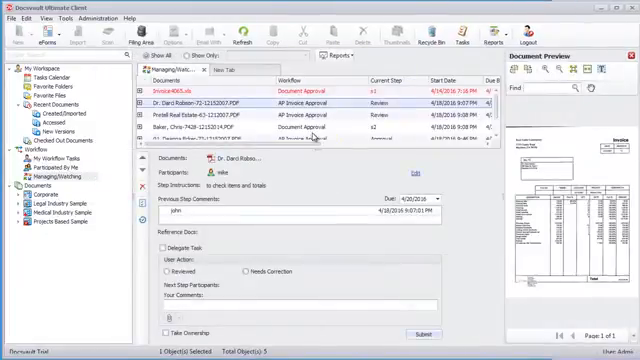
click(139, 102)
mouse_move(230, 102)
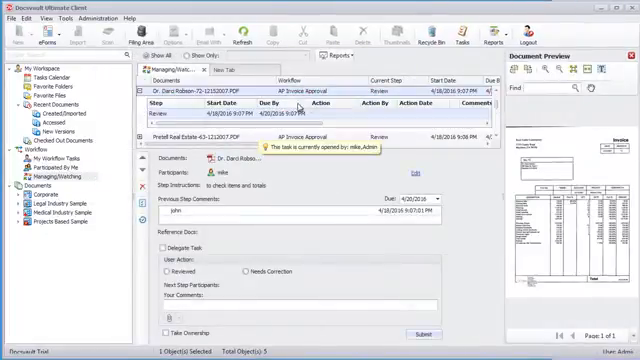
click(353, 58)
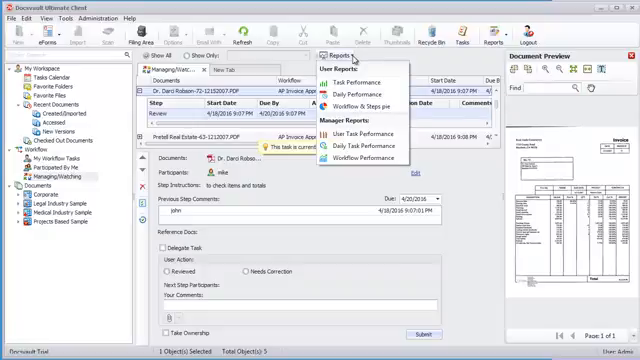